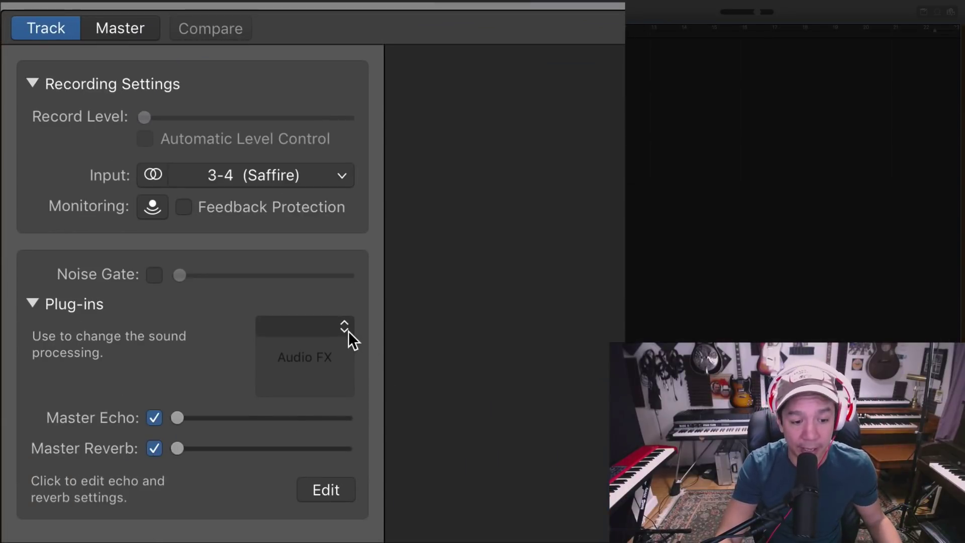
Add the Utility > Gain plug-in to Audio 1 and load its Convert To Mono preset
left_click(271, 476)
scroll(348, 397, "down", 5)
mouse_move(371, 497)
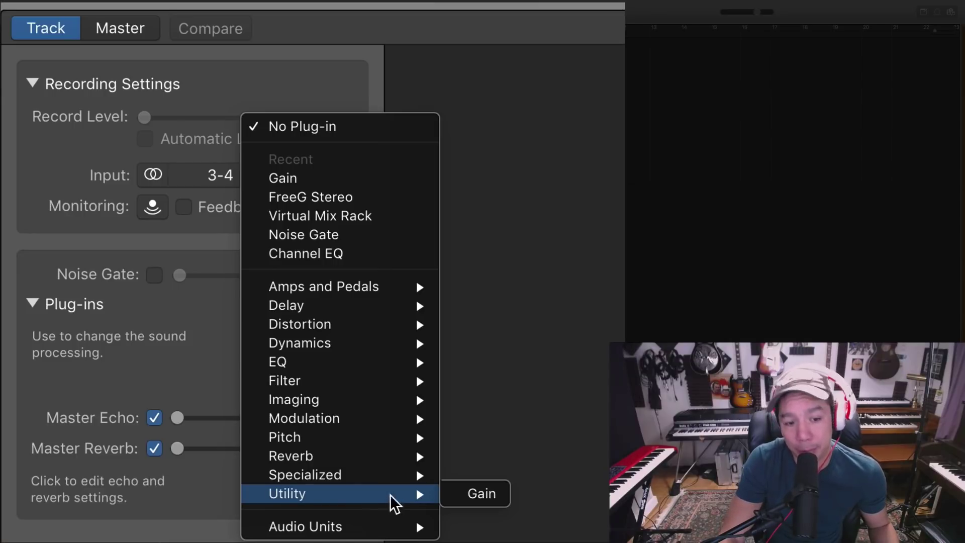
left_click(462, 494)
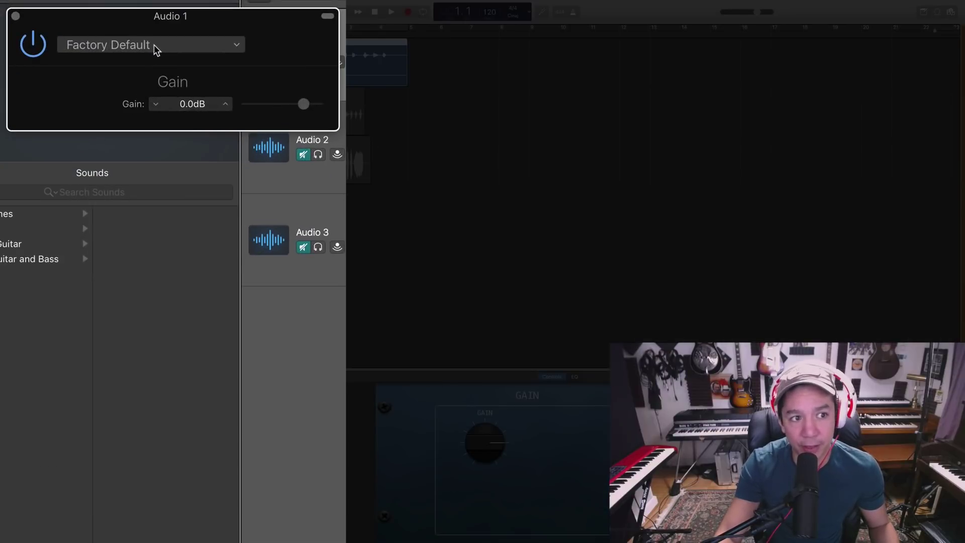
left_click(115, 57)
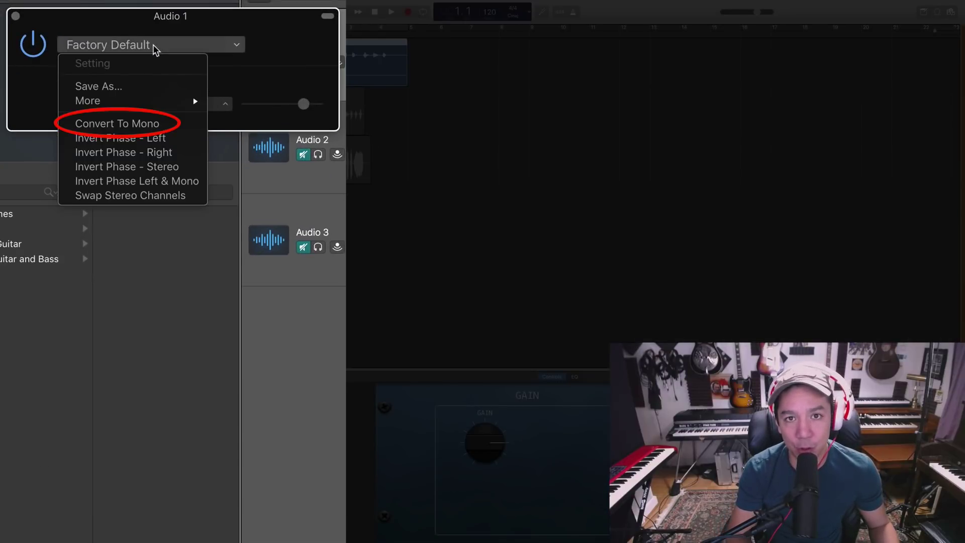
left_click(154, 126)
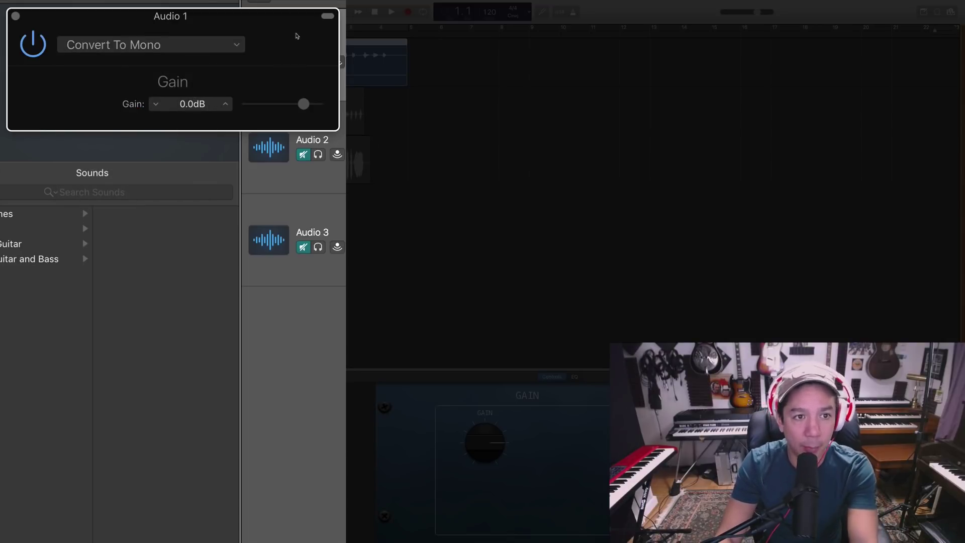
Play Audio 1 with the Gain plug-in bypassed, then re-enabled, to compare the mono conversion
key("space")
left_click(35, 43)
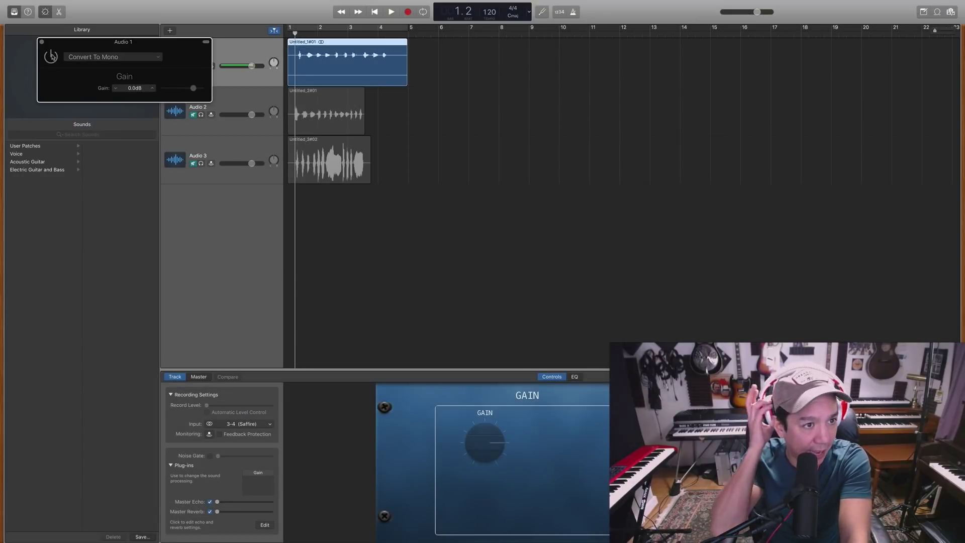
key("space")
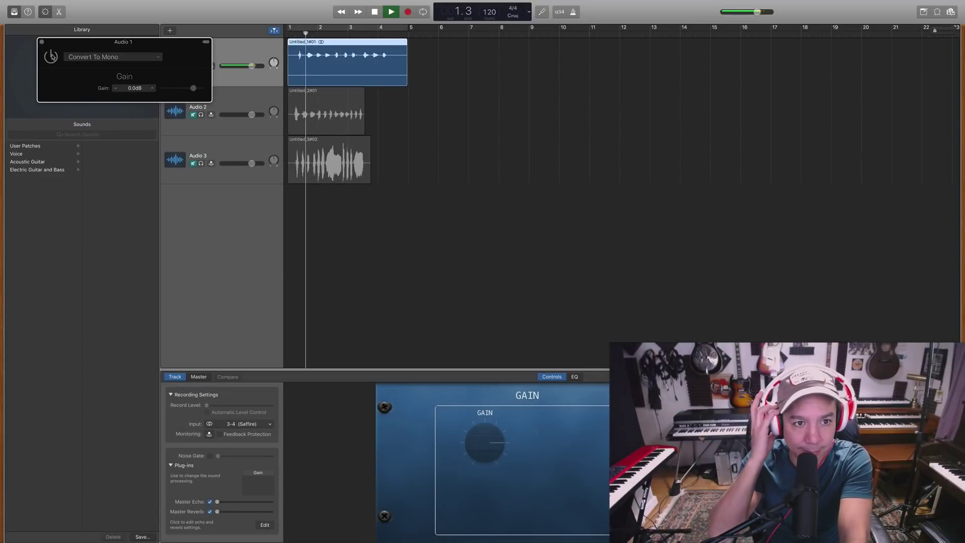
key("space")
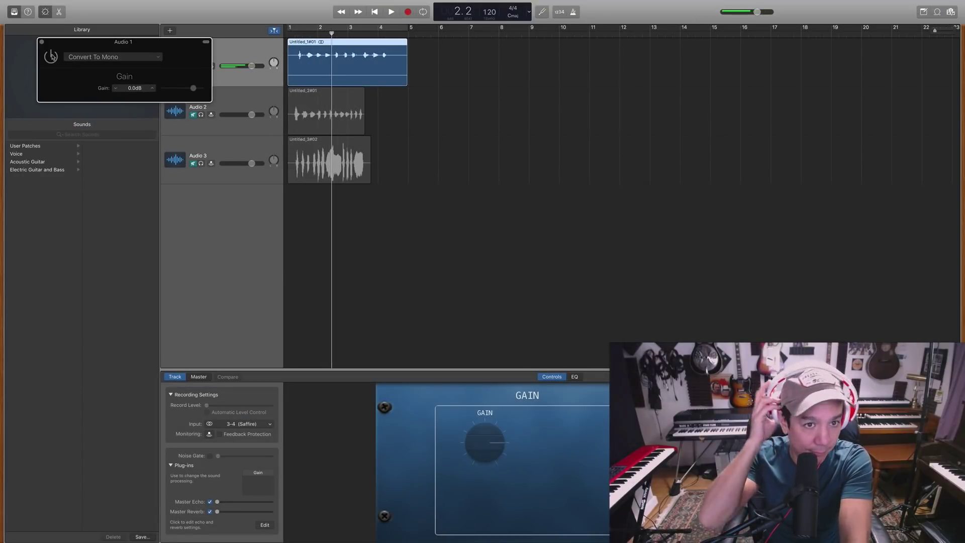
left_click(51, 57)
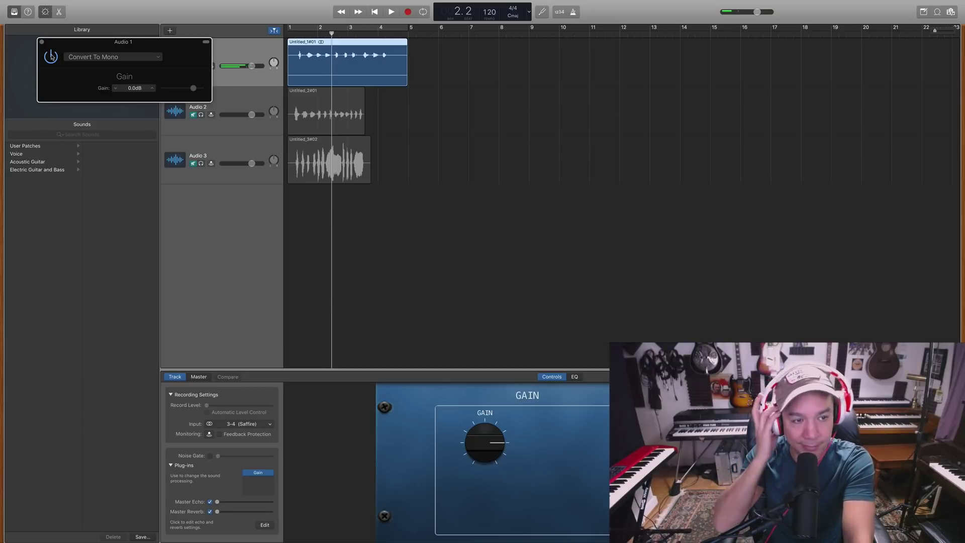
key("space")
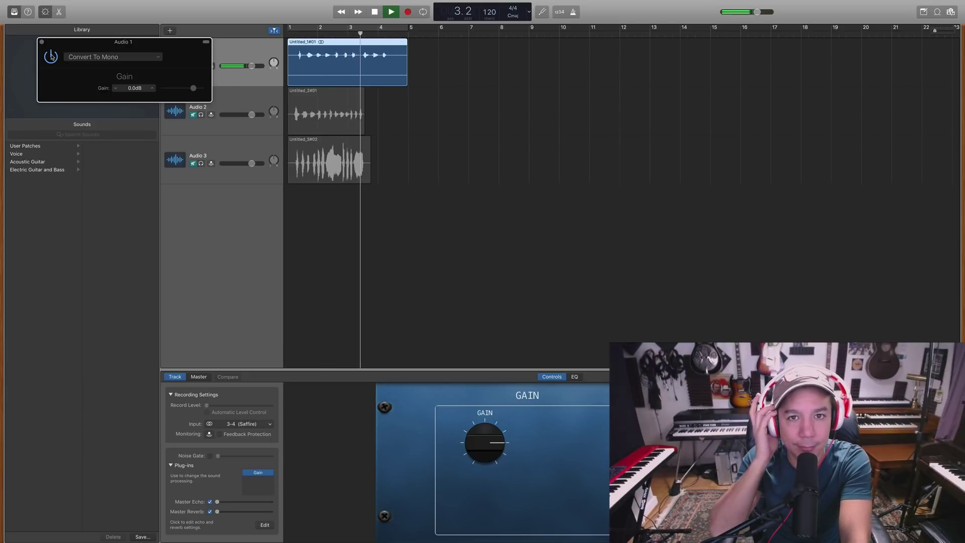
key("space")
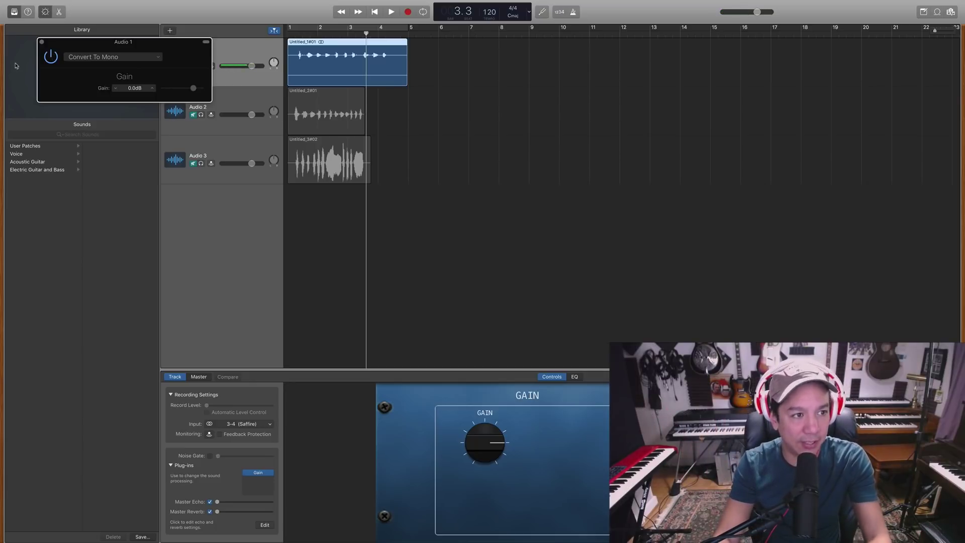
Set Audio 1's input to mono 3 (Saffire) and bypass its Gain plug-in
left_click(41, 43)
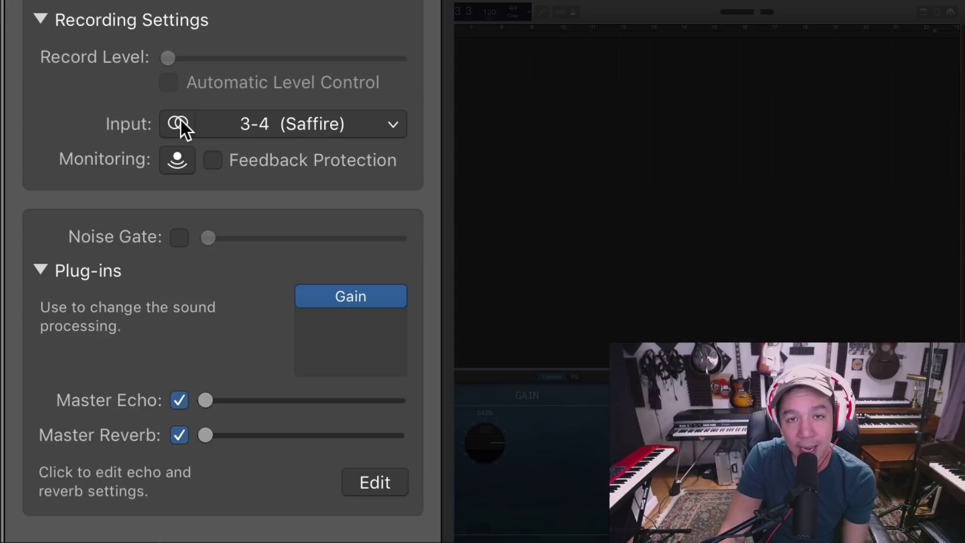
left_click(179, 123)
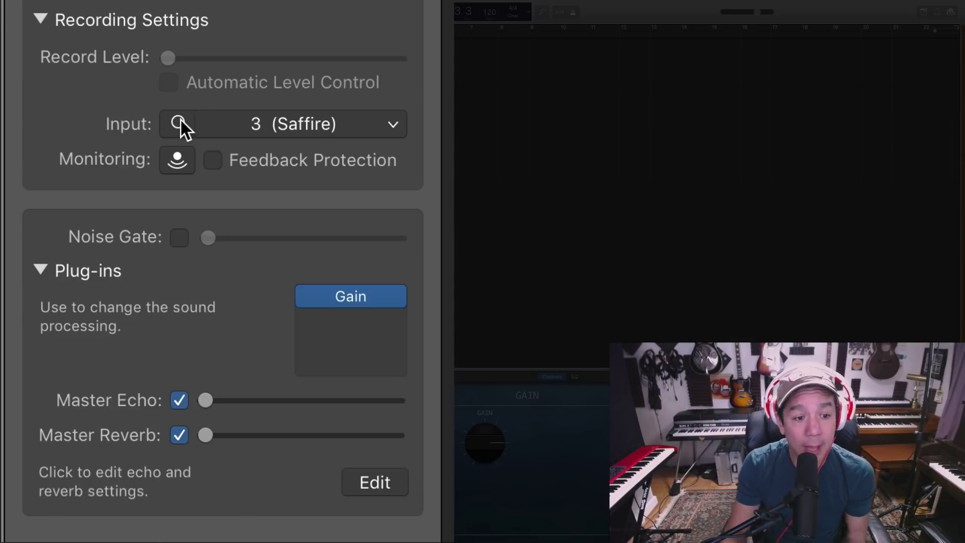
left_click(311, 293)
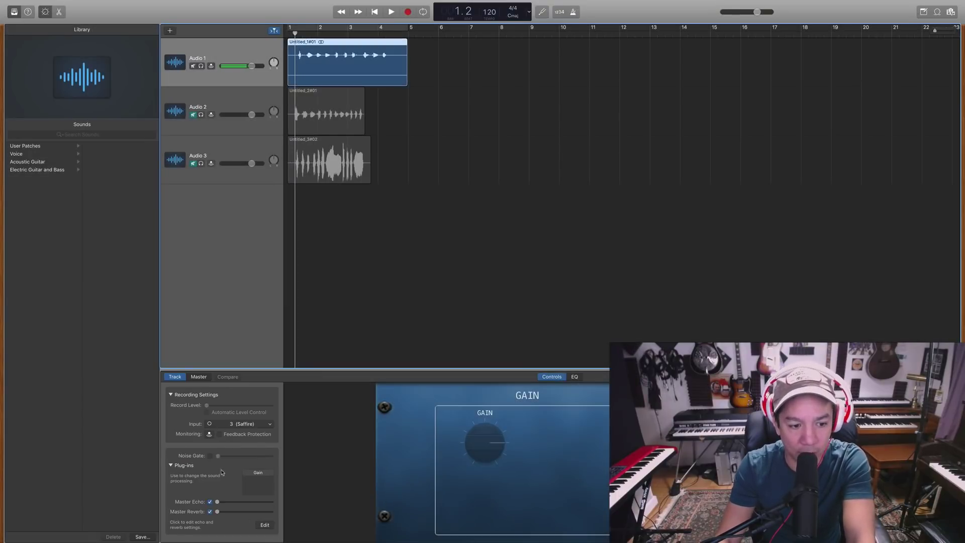
left_click(178, 123)
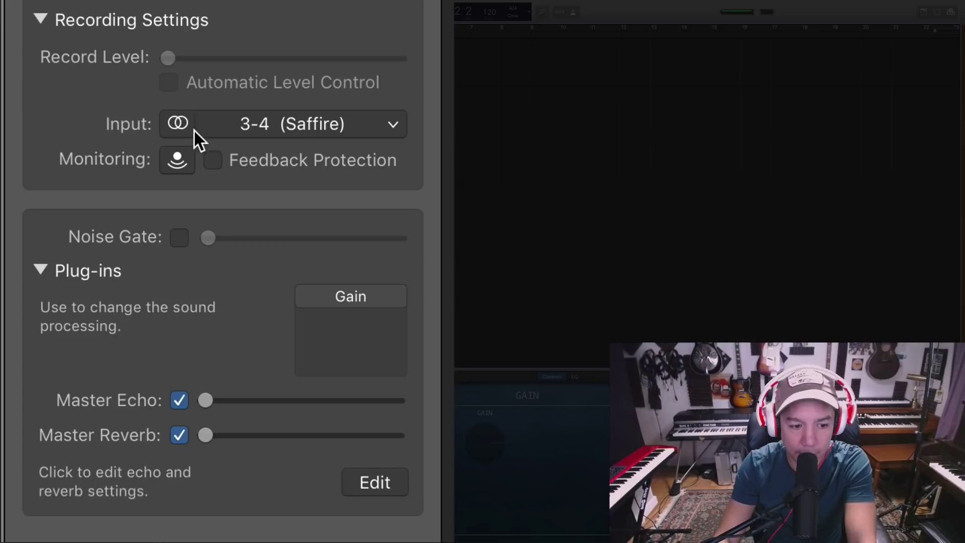
left_click(179, 122)
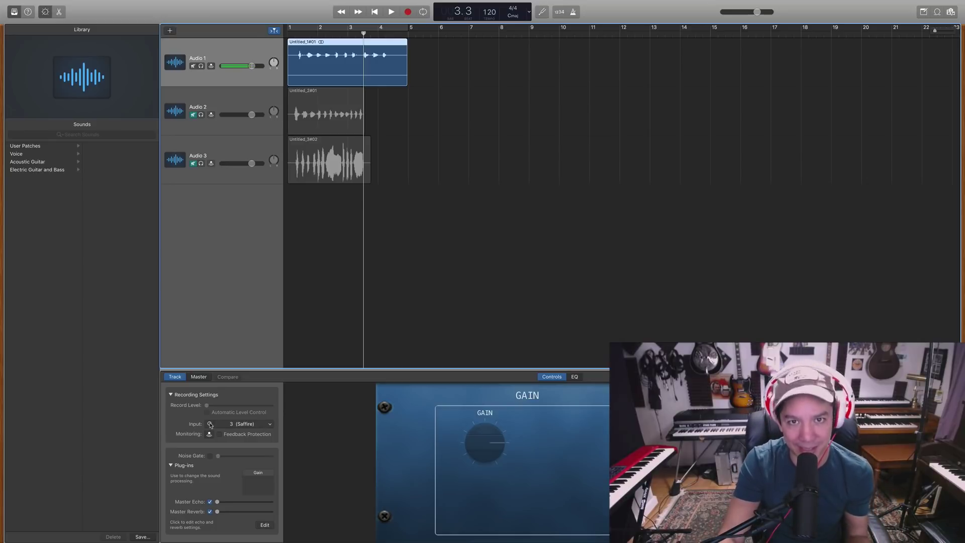
Select the Audio 3 region Untitled_3#02, return the playhead to bar 1, and show its waveform
left_click(329, 161)
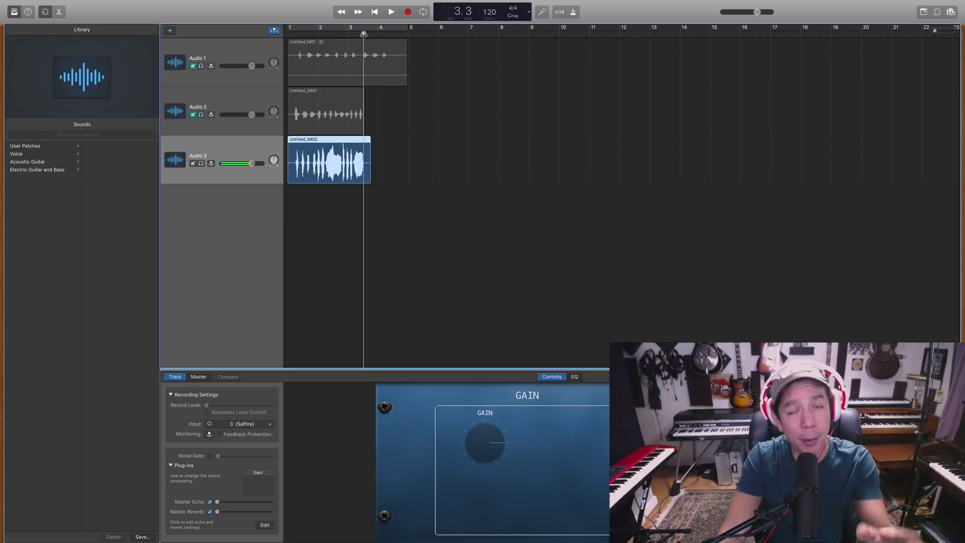
left_click_drag(363, 35, 297, 62)
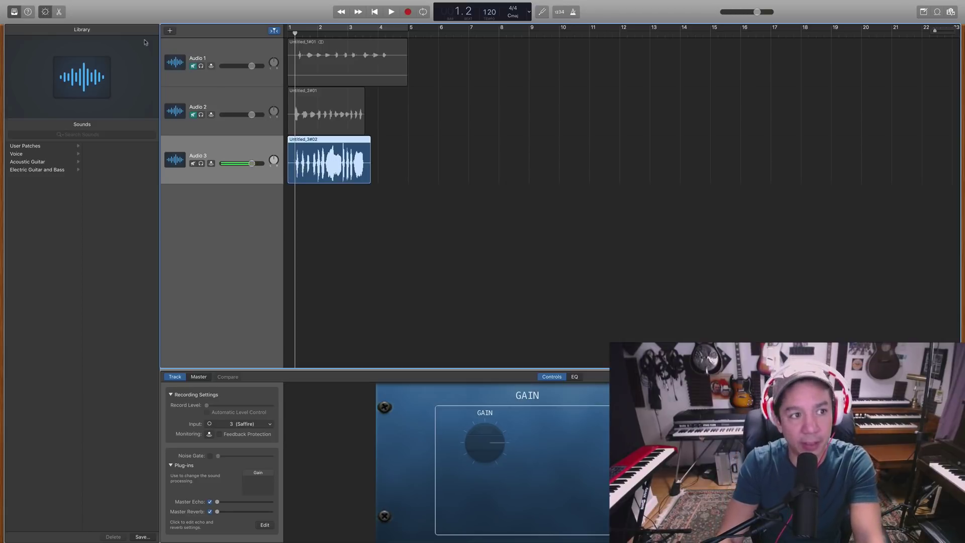
left_click(58, 11)
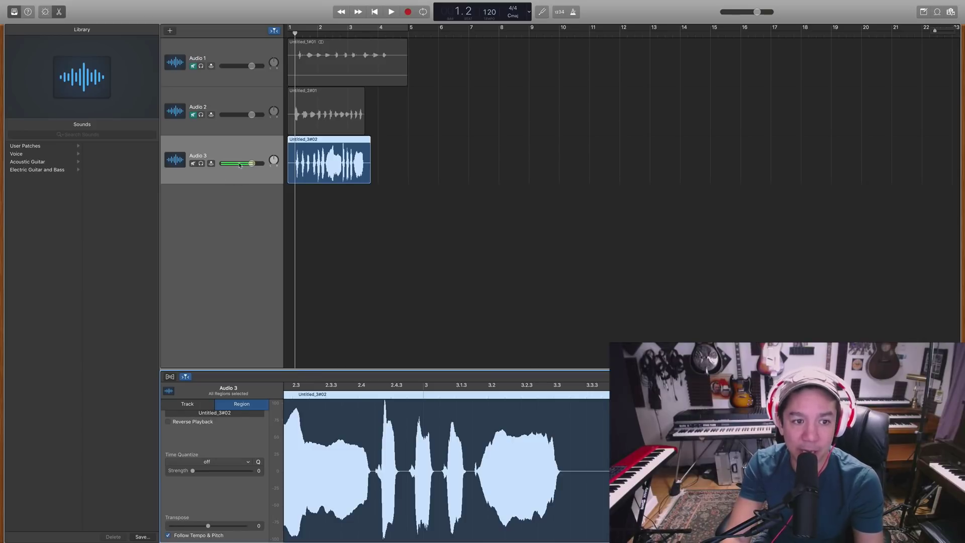
key("space")
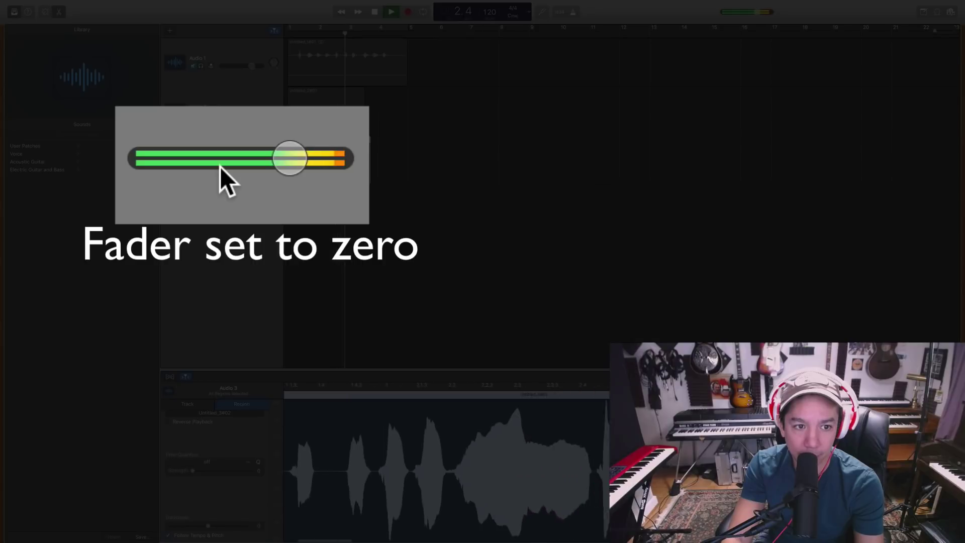
key("space")
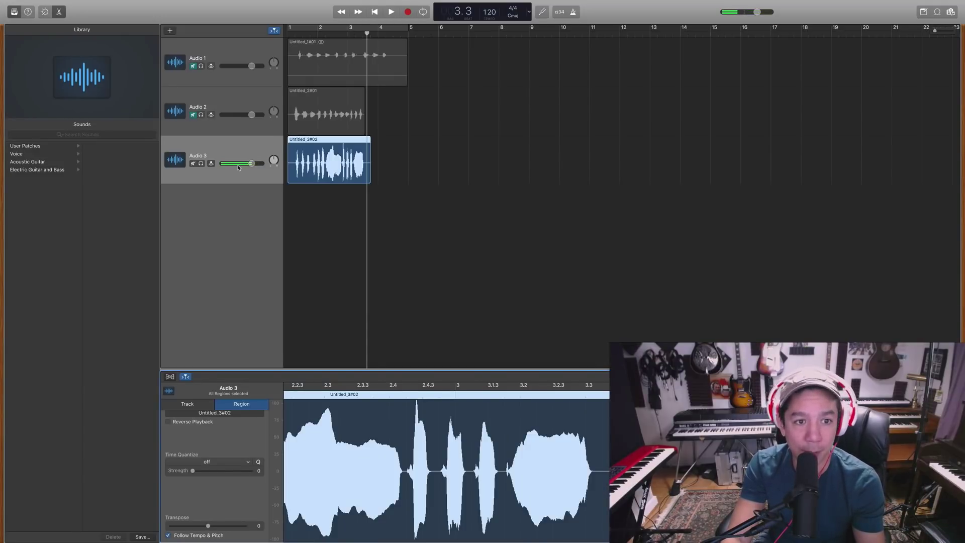
key("b")
left_click(325, 108)
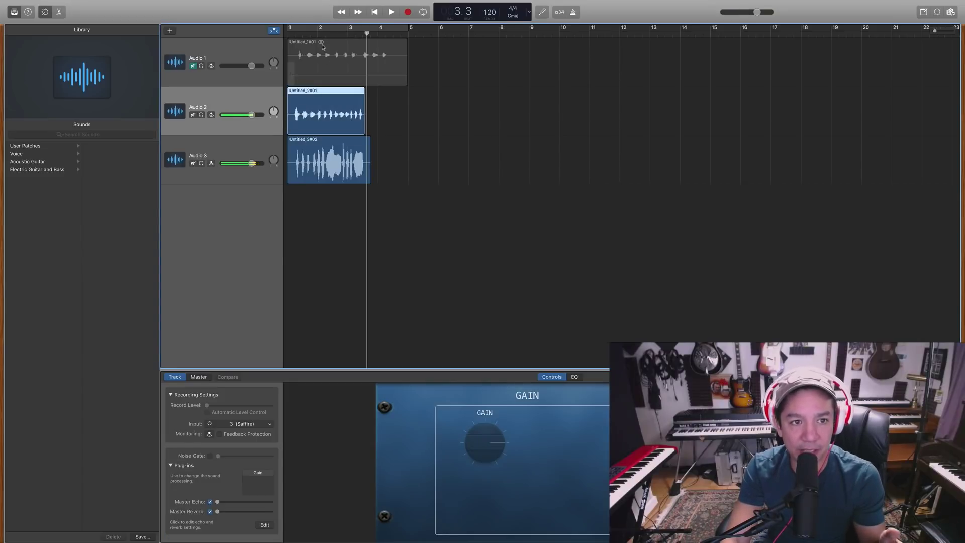
left_click(303, 28)
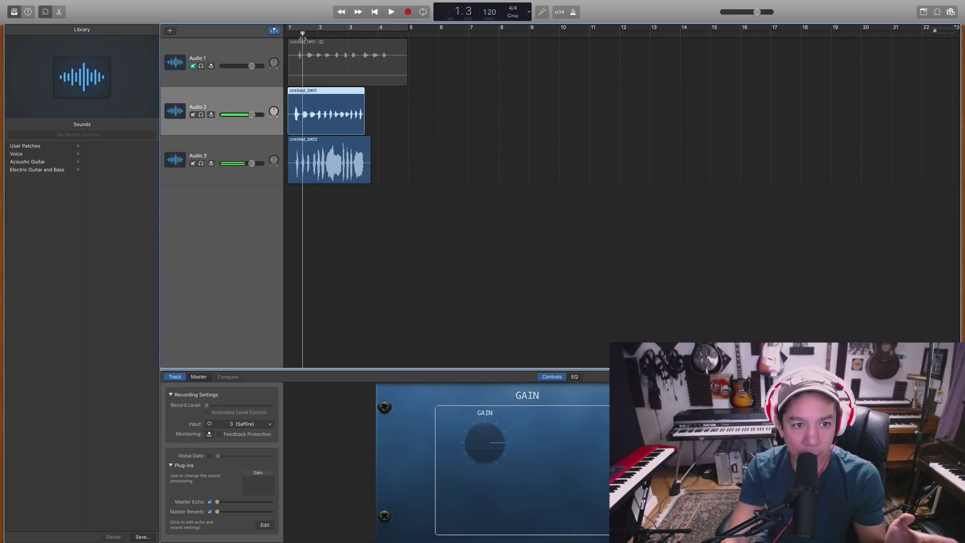
left_click(58, 13)
scroll(318, 320, "right", 3)
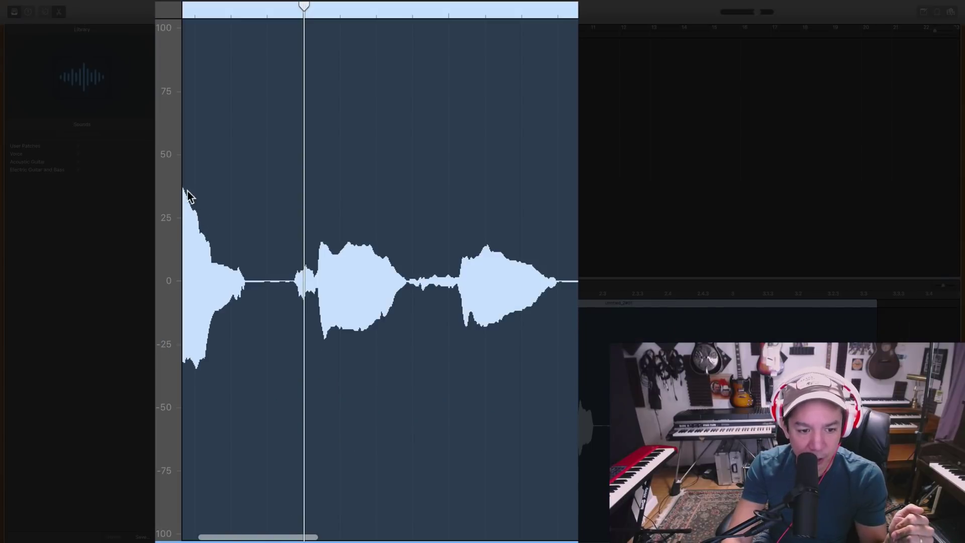
scroll(180, 231, "right", 2)
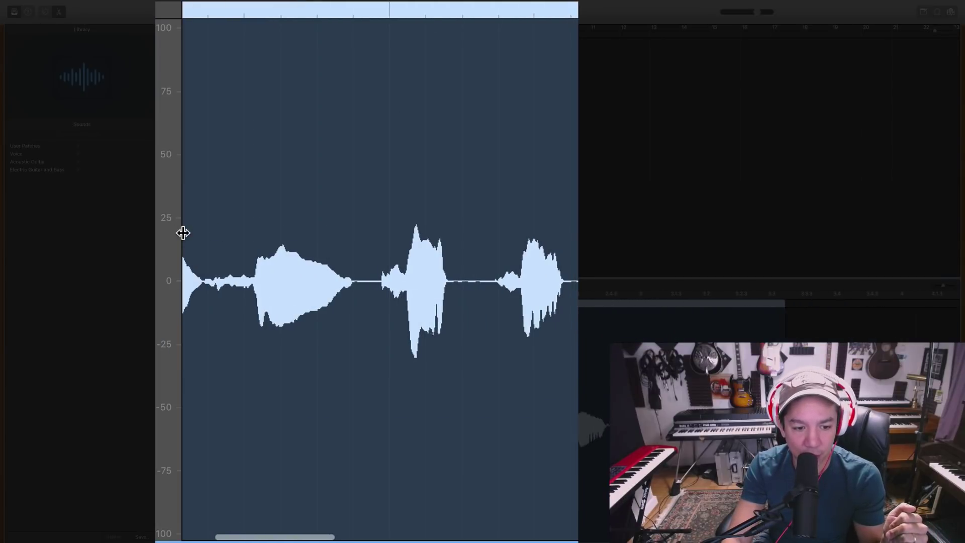
scroll(183, 233, "left", 1)
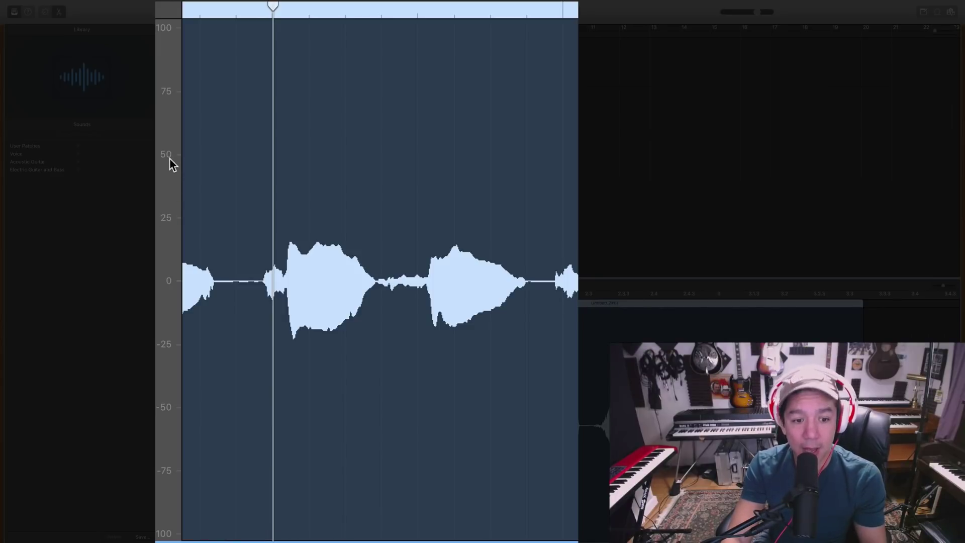
scroll(170, 158, "left", 9)
scroll(170, 158, "right", 6)
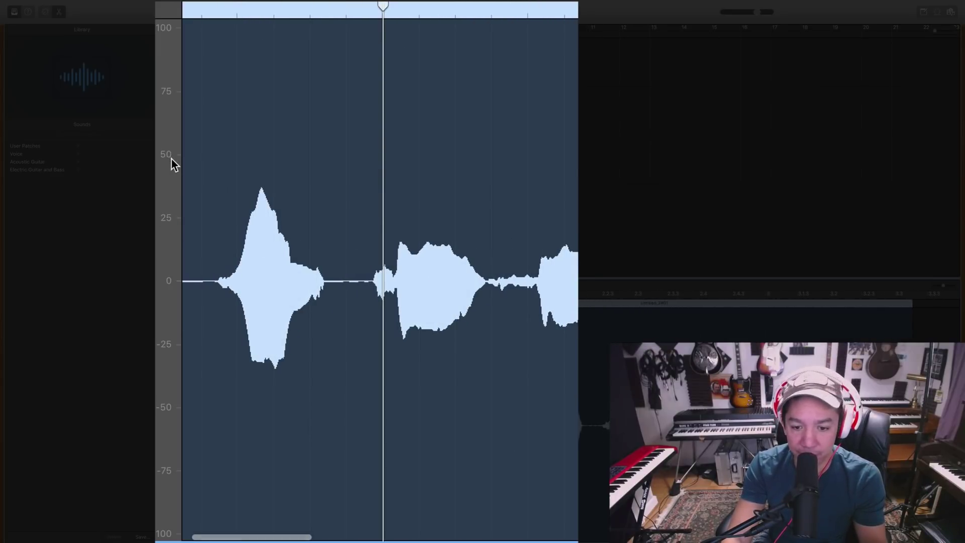
scroll(171, 159, "right", 5)
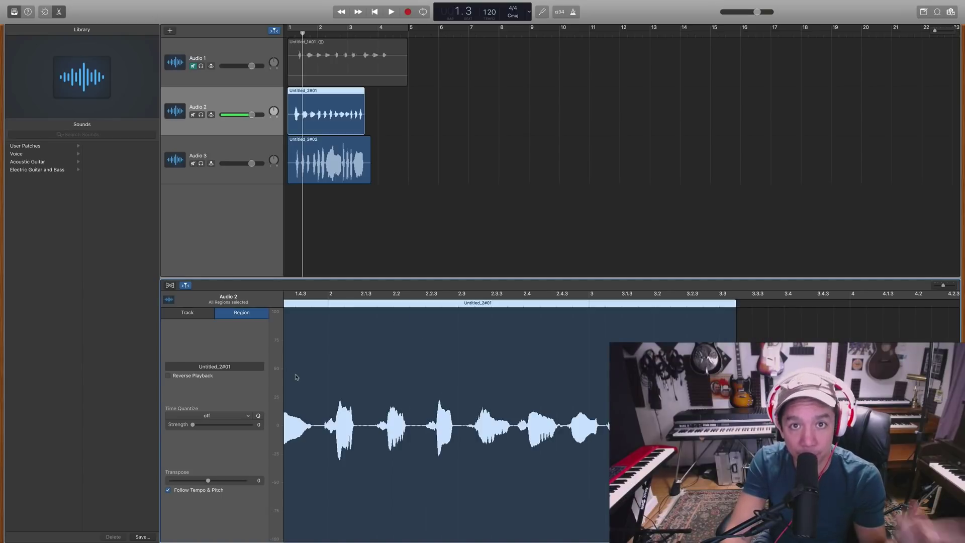
Select the Audio 2 recording and play it back briefly
left_click(207, 134)
key("space")
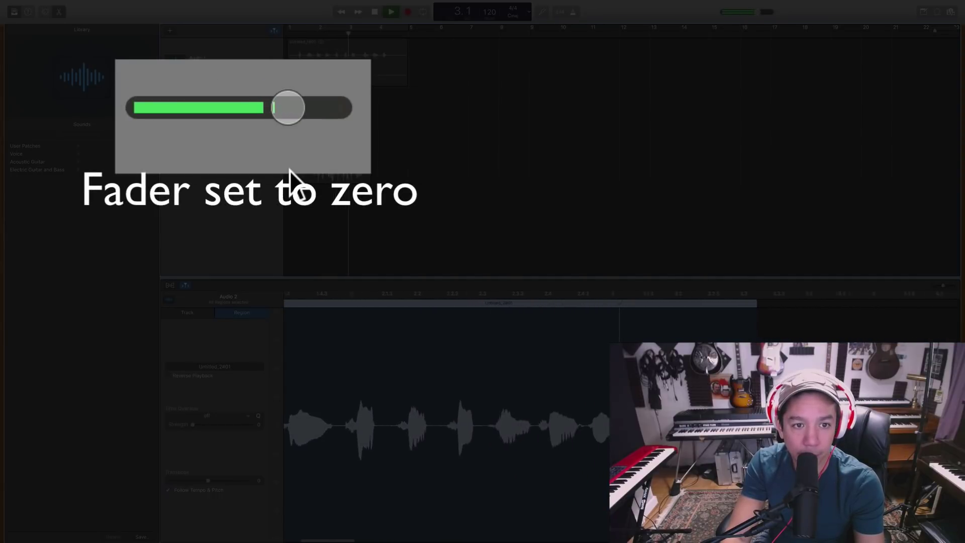
key("space")
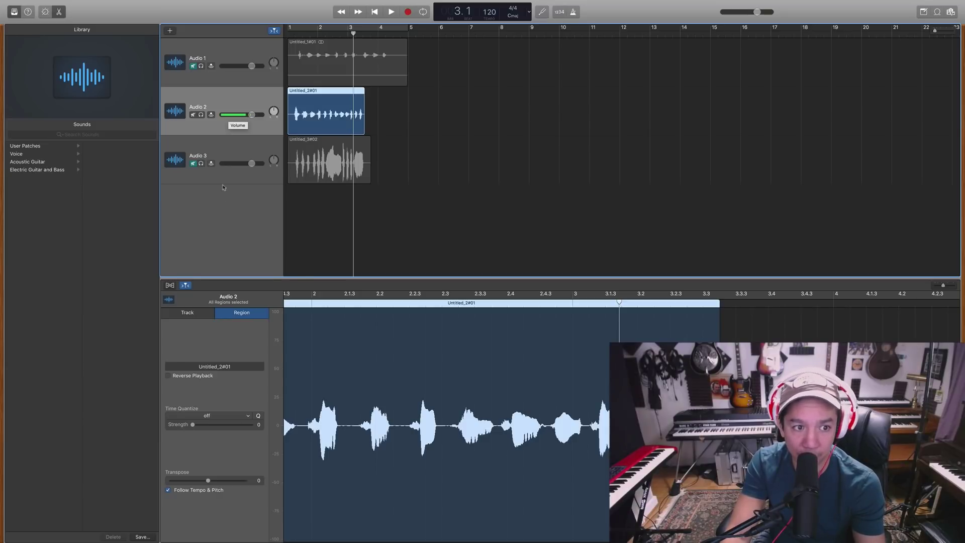
Mute Audio 2 and show the Audio 3 track's Gain plug-in Smart Controls
left_click(194, 165)
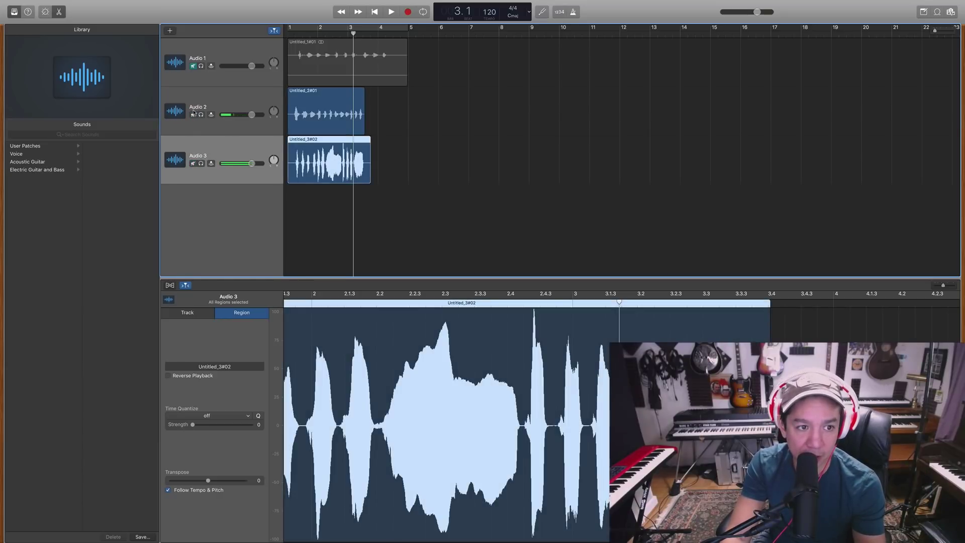
left_click(193, 114)
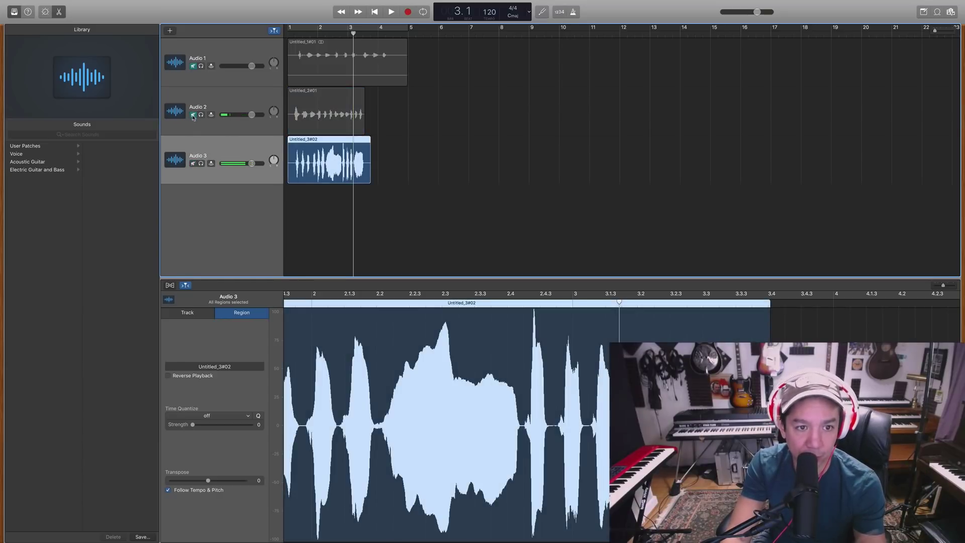
left_click(45, 12)
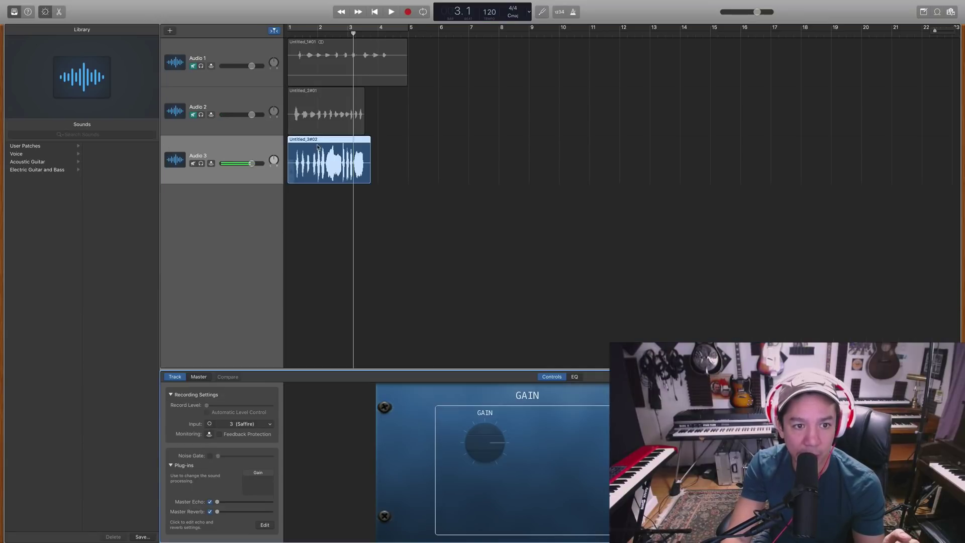
left_click(60, 12)
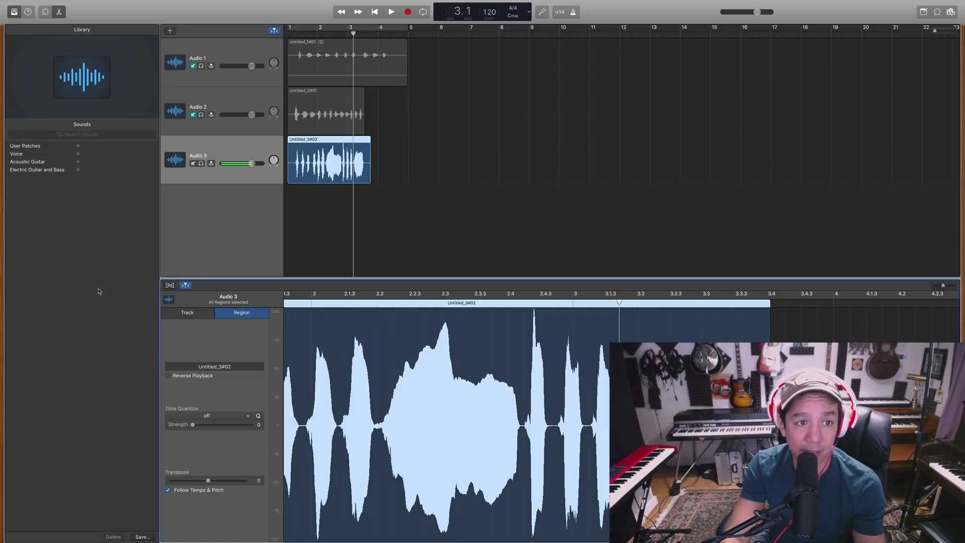
left_click(235, 146)
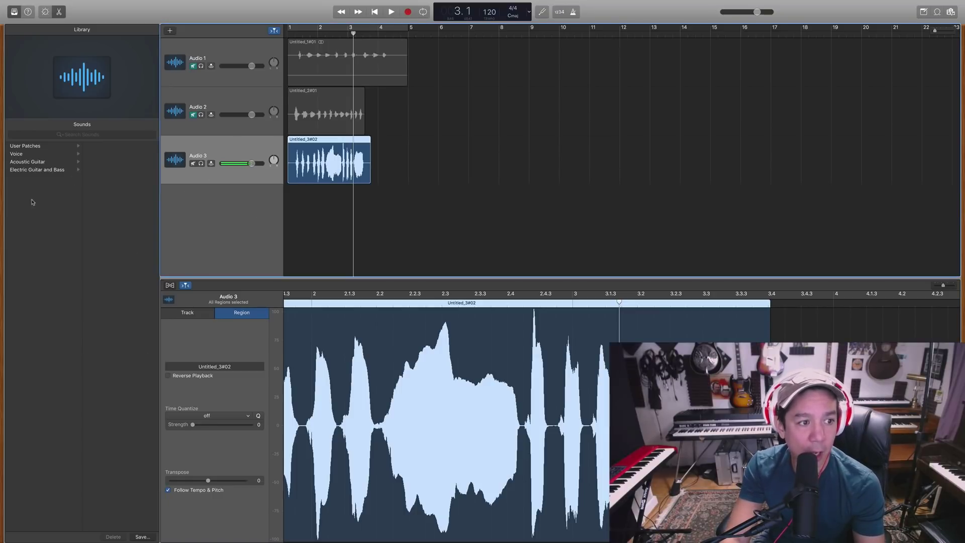
left_click(45, 11)
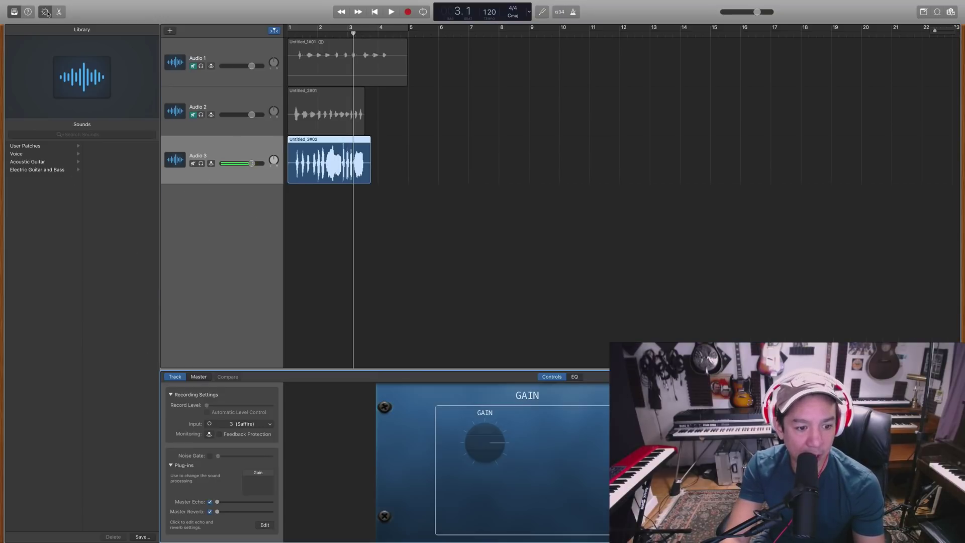
Set the Audio 3 Gain plug-in level to -5.0 dB
left_click(258, 474)
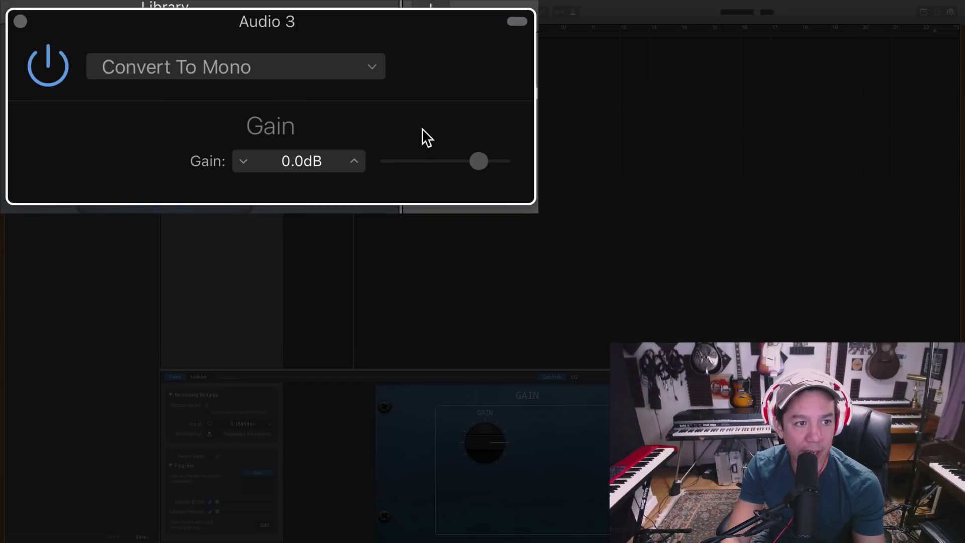
left_click_drag(481, 160, 477, 165)
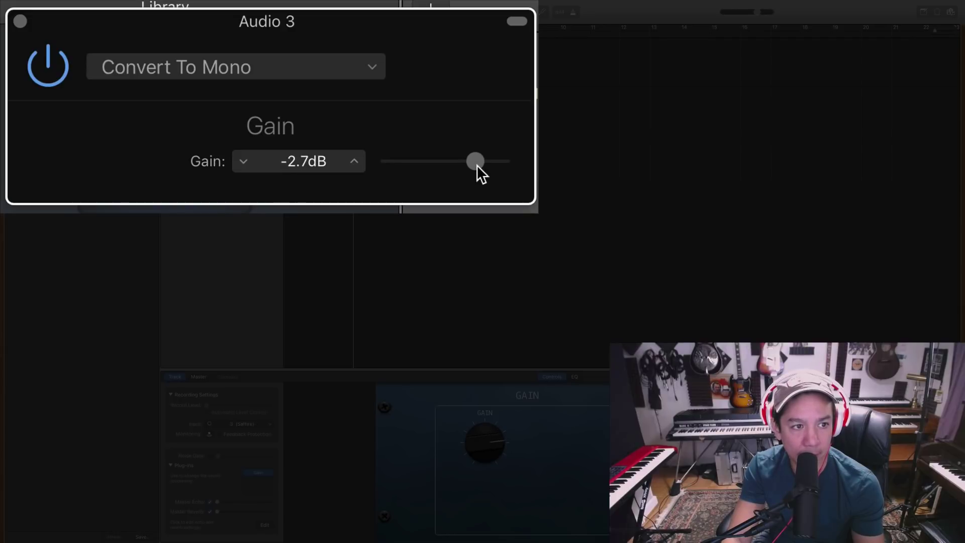
double_click(289, 162)
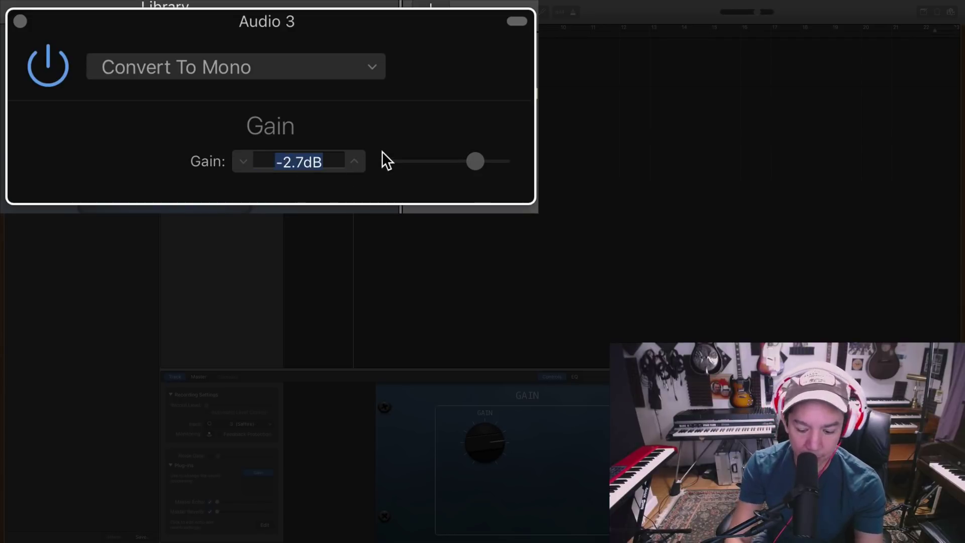
type("-5")
key("Return")
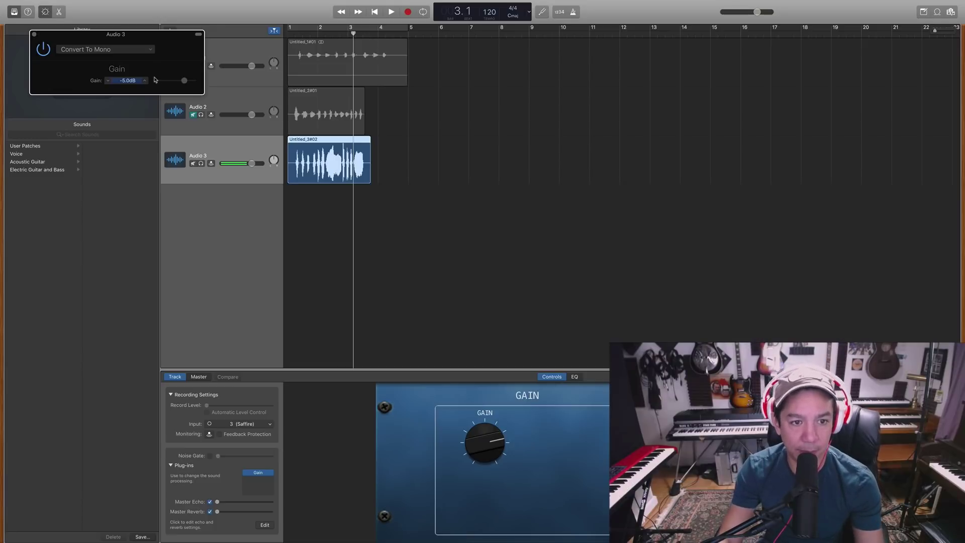
Play back to check the level, then lower the Gain below -6 dB
key("Return")
key("space")
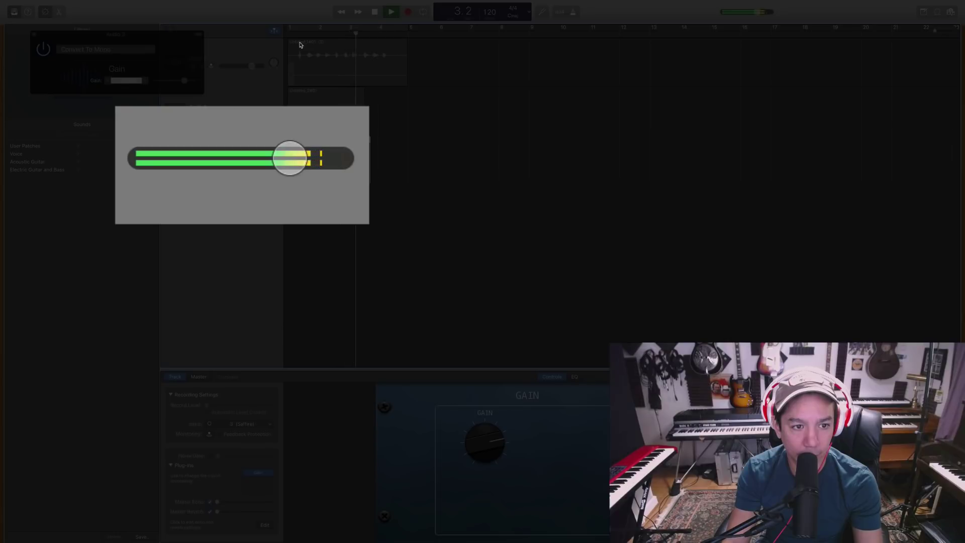
key("space")
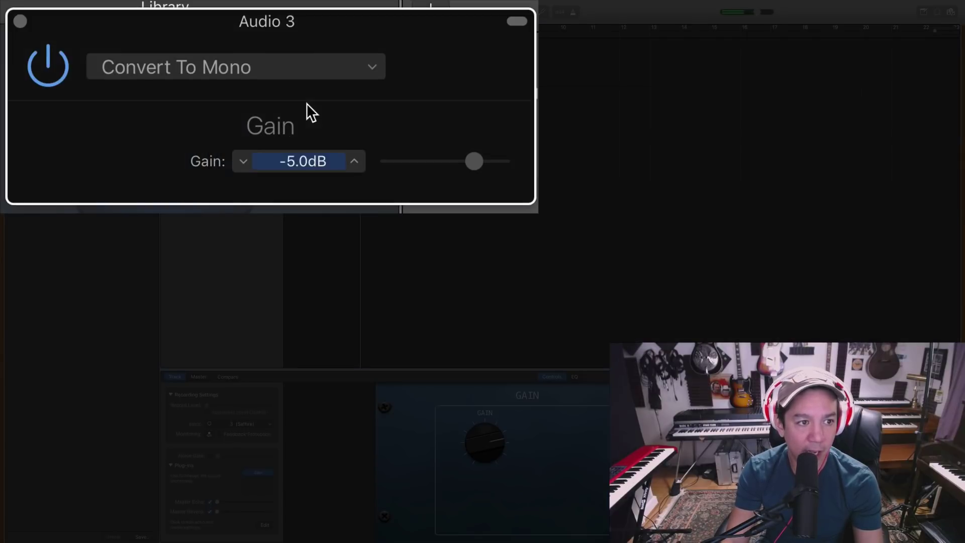
left_click_drag(241, 167, 243, 167)
Step the Audio 3 Gain value to exactly -7.0 dB
left_click(355, 160)
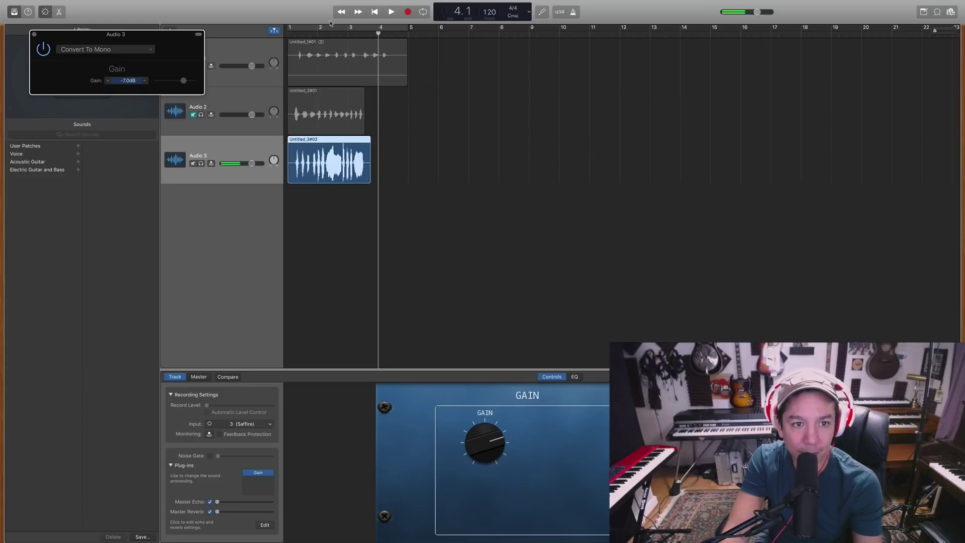
key("space")
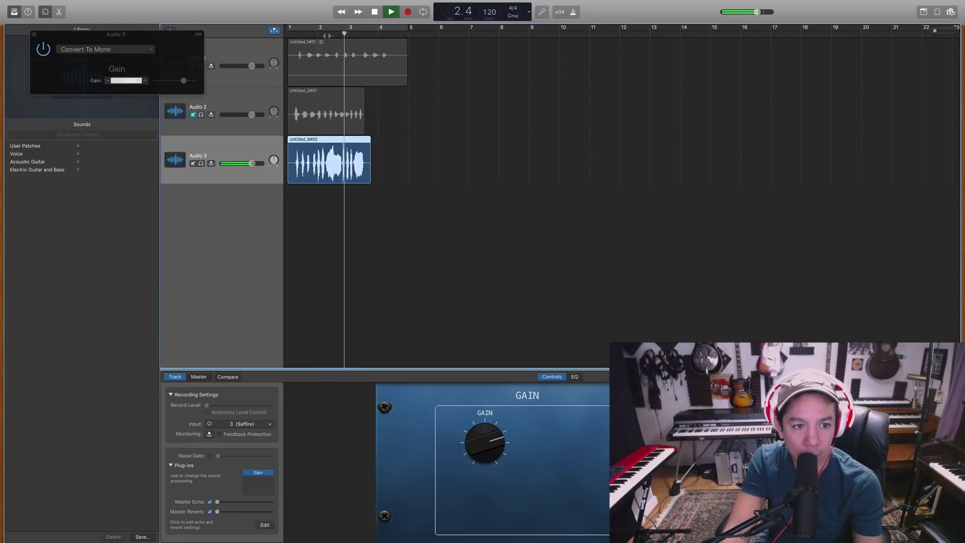
key("space")
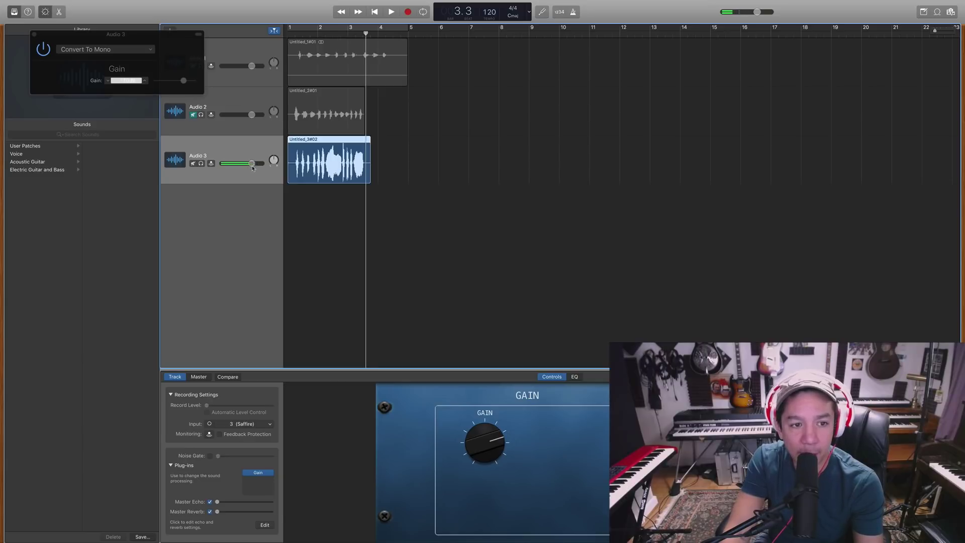
left_click(162, 69)
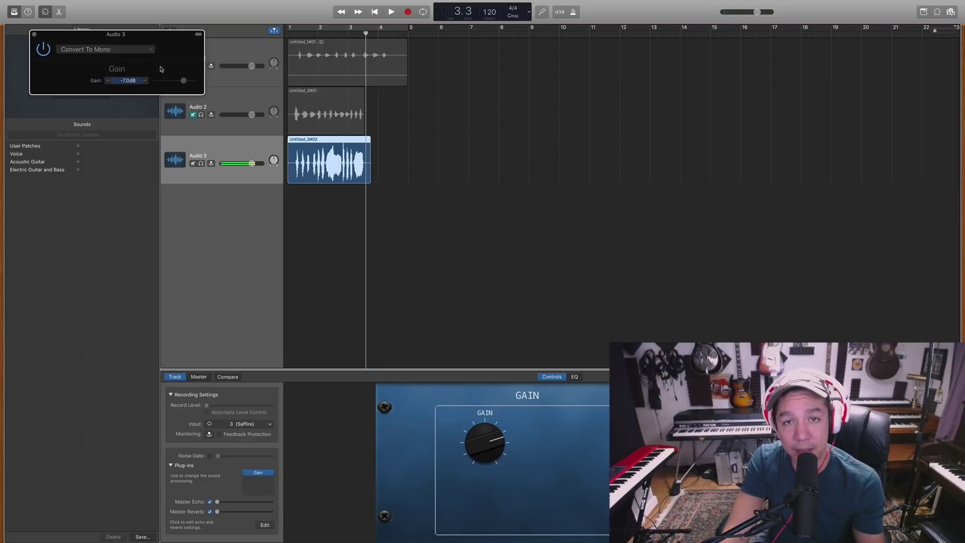